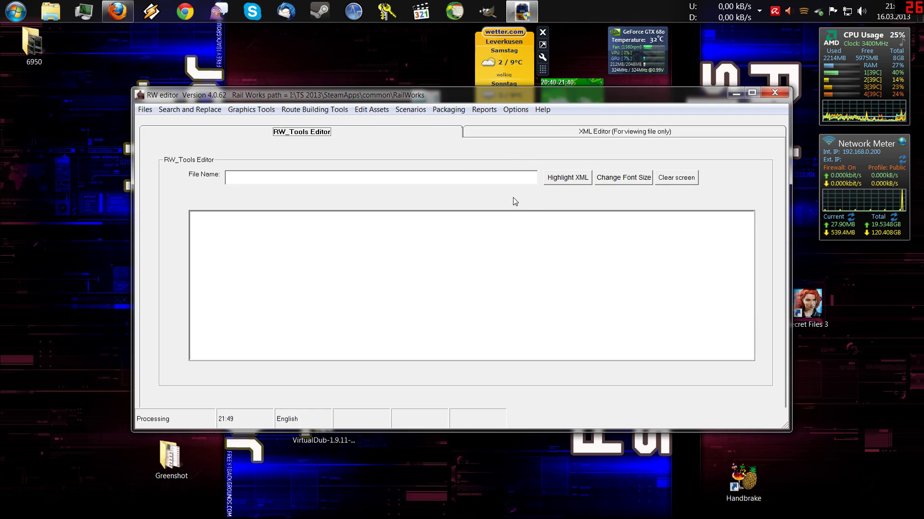
Open the "2 - S6 Evening" scenario of the Cologne - Dusseldorf route for editing
left_click(409, 112)
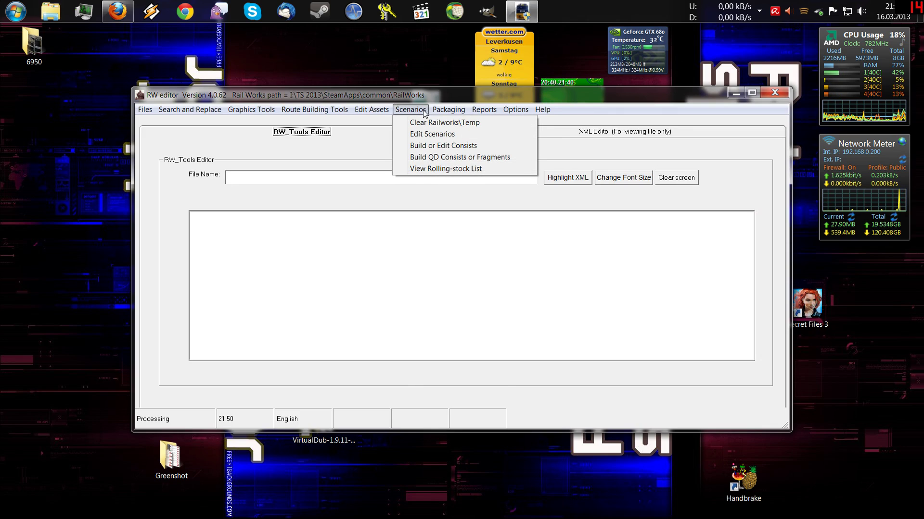
left_click(427, 135)
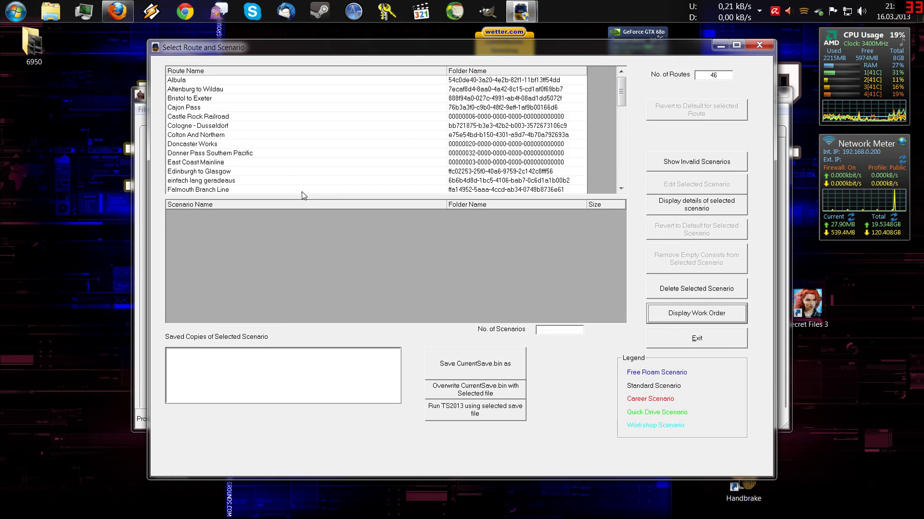
left_click(208, 126)
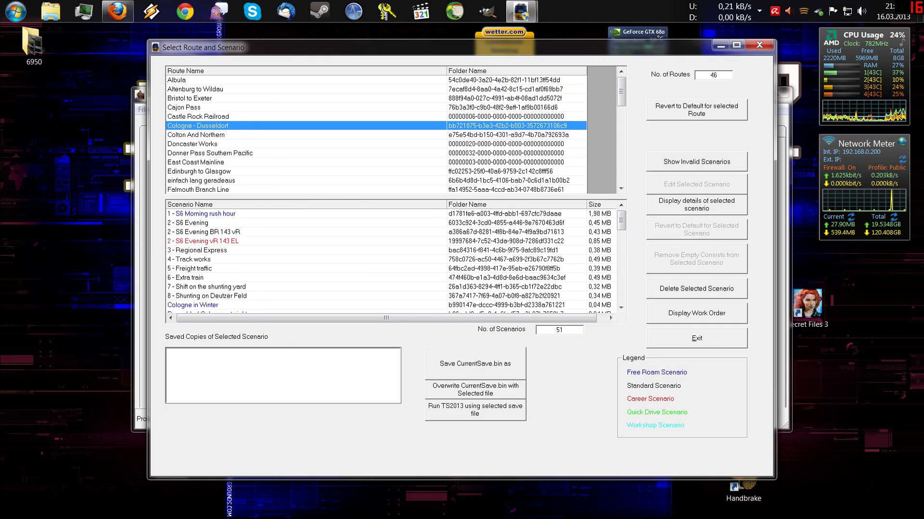
left_click(205, 224)
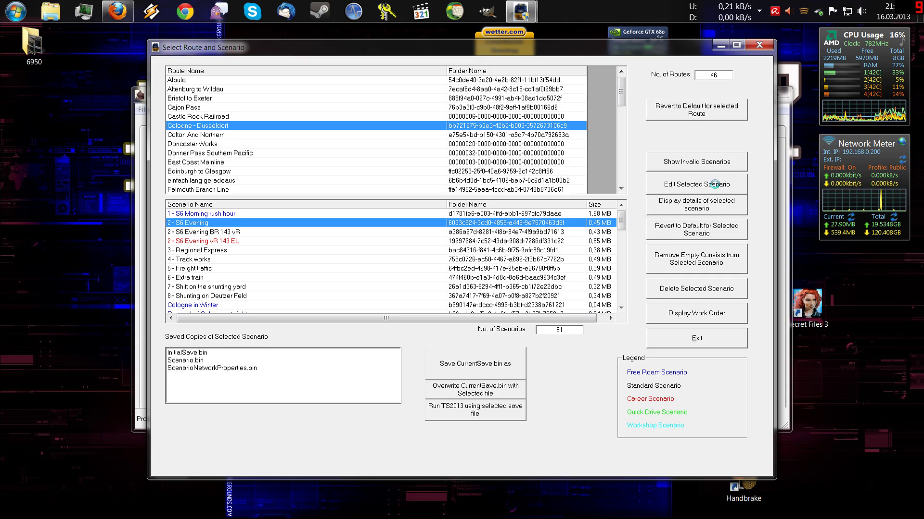
left_click(716, 187)
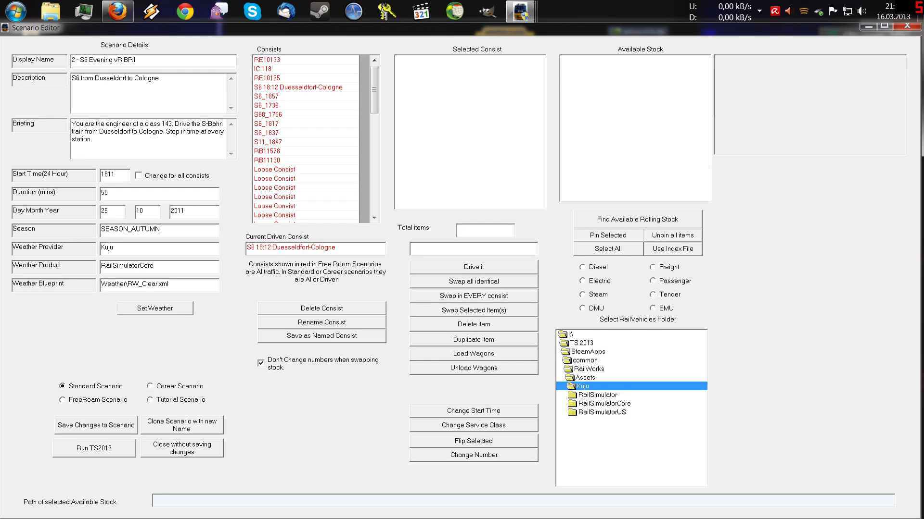
Set the scenario's display name to "2 - S6 Evening vR BR143 EL Rob speilt" and clone the scenario under that name
type("E")
type("L Rob ")
type("spielt")
left_click(183, 429)
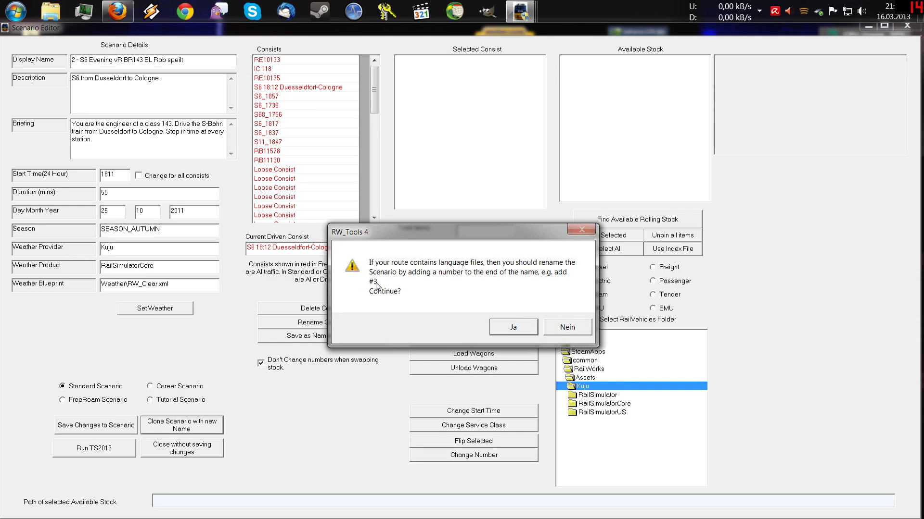
left_click(513, 328)
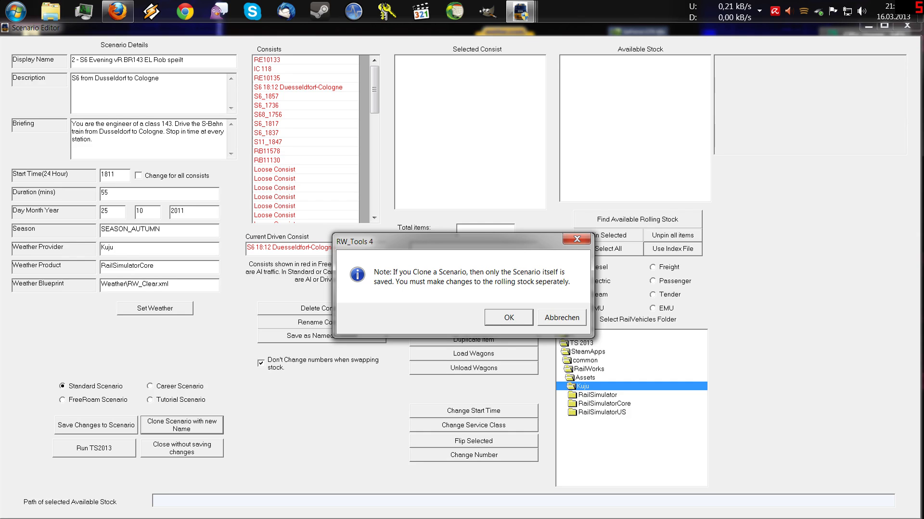
left_click(510, 321)
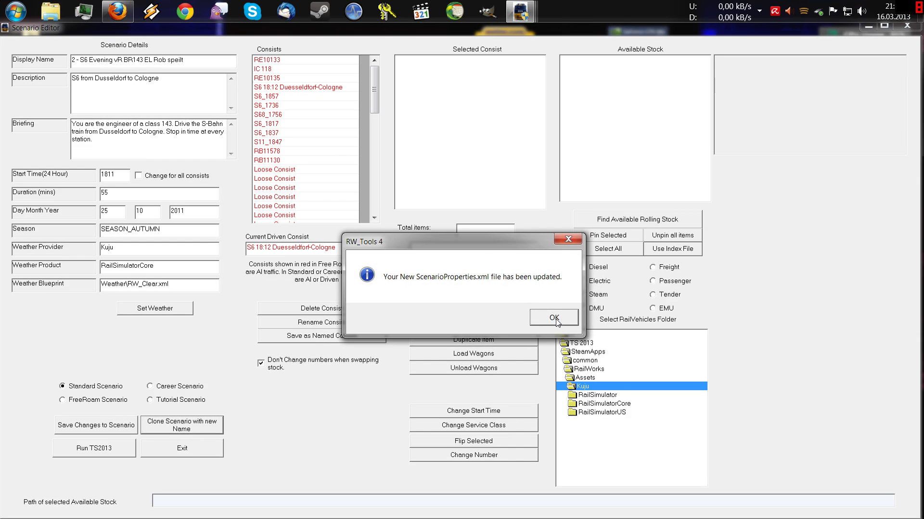
left_click(554, 319)
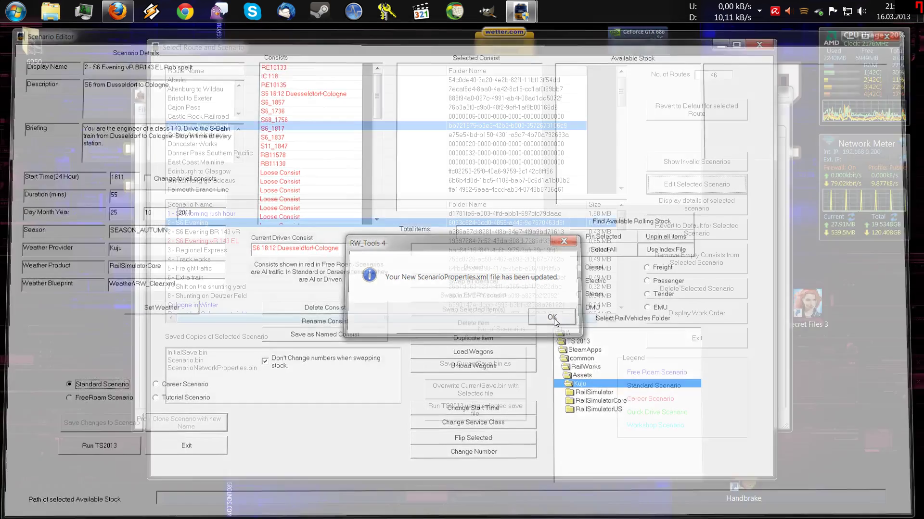
Reopen the scenario selection for the Cologne - Dusseldorf route and open the newly cloned S6 Evening scenario for editing
left_click(765, 47)
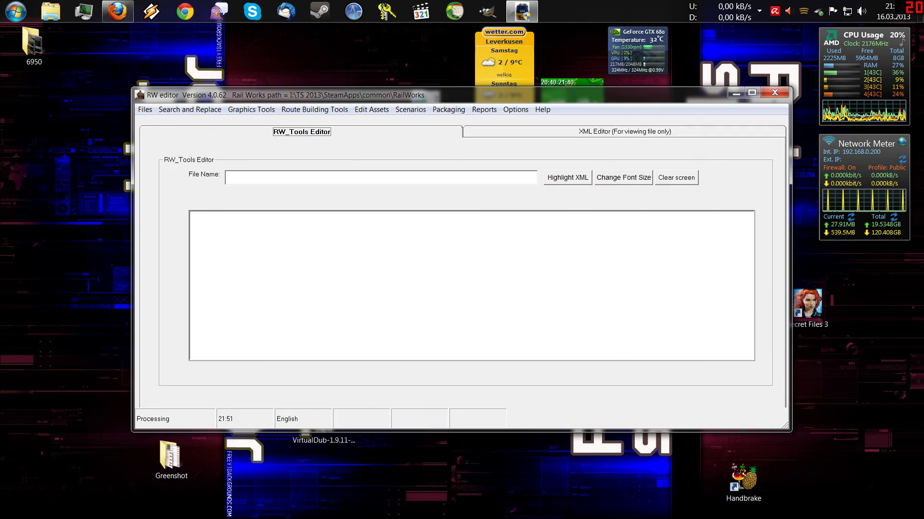
left_click(407, 110)
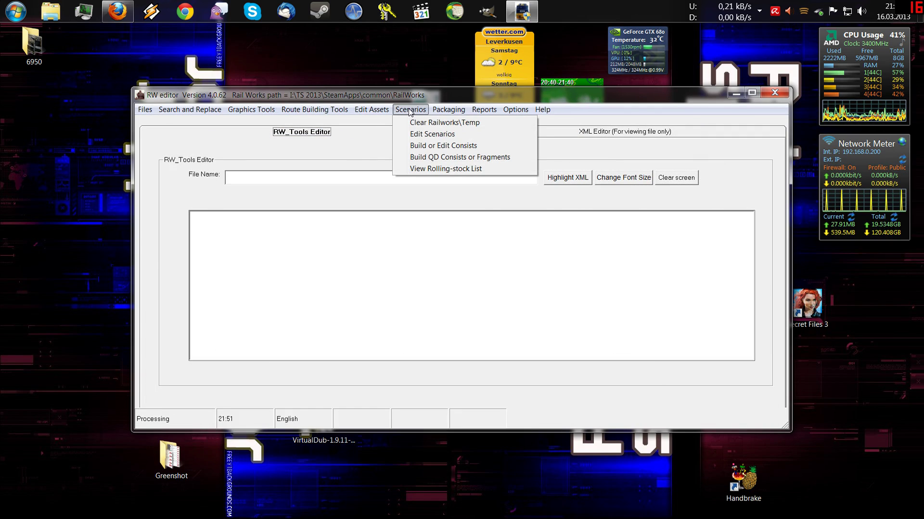
left_click(415, 134)
left_click(199, 126)
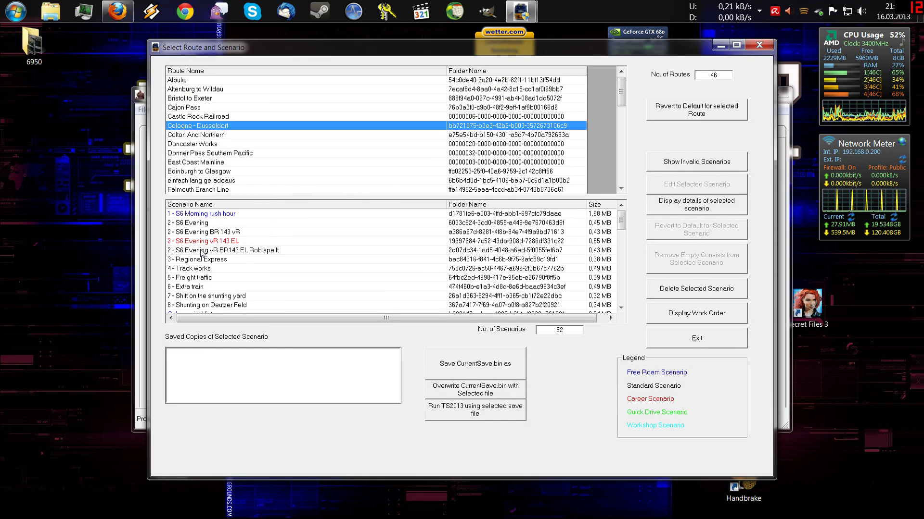
left_click(201, 251)
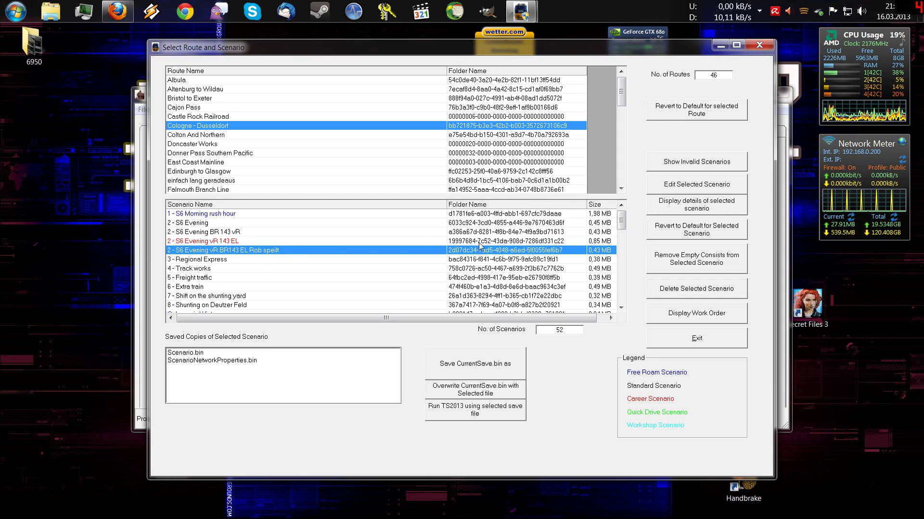
left_click(688, 186)
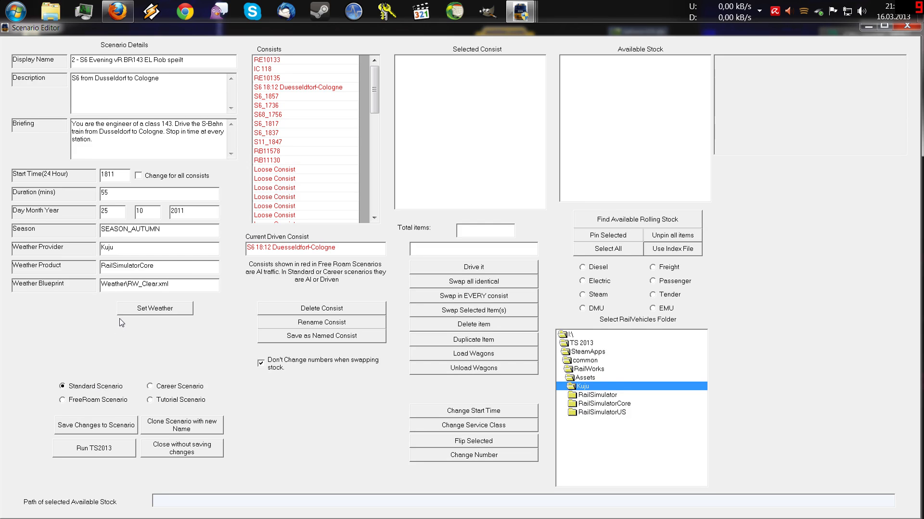
Examine the available weather files and season options for the scenario without choosing any
left_click(147, 310)
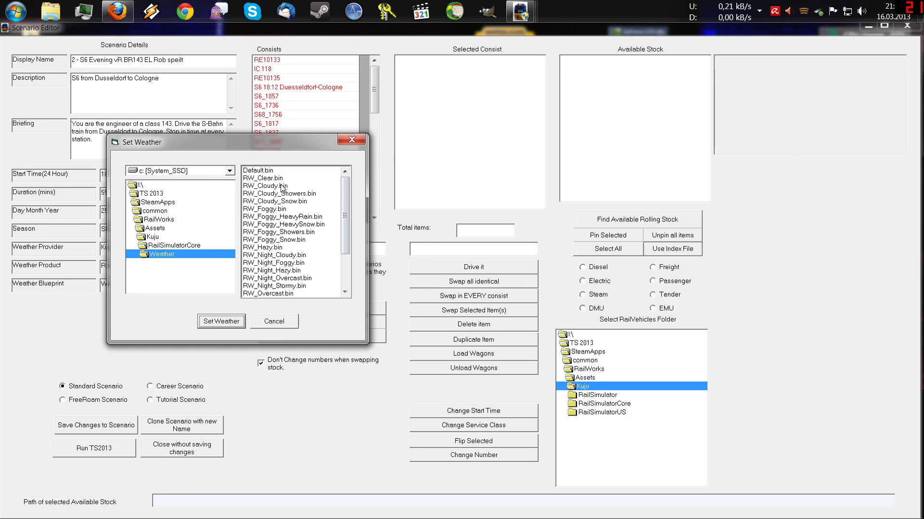
left_click_drag(345, 211, 359, 268)
left_click(272, 321)
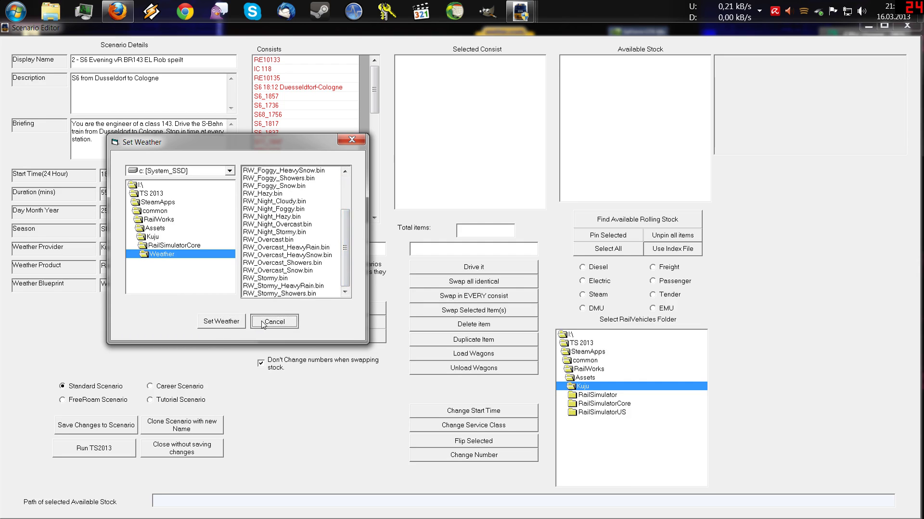
left_click(207, 230)
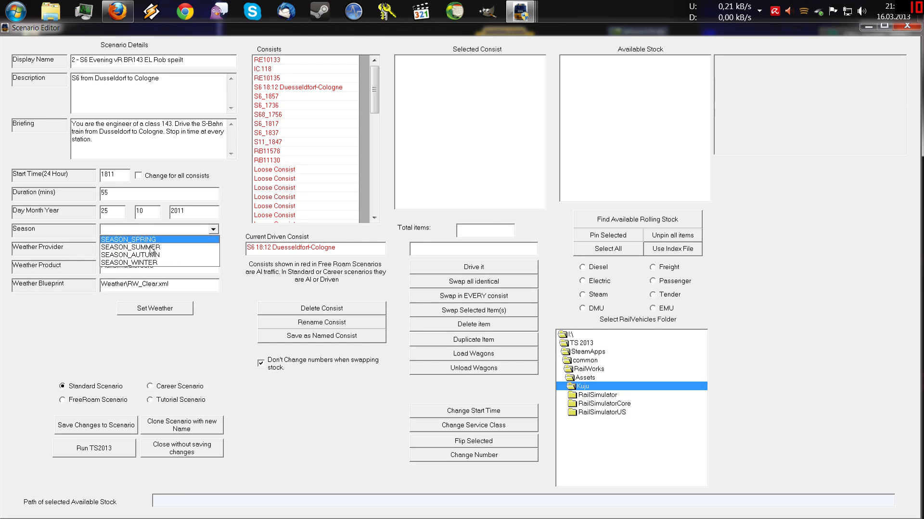
key("Up")
key("Up")
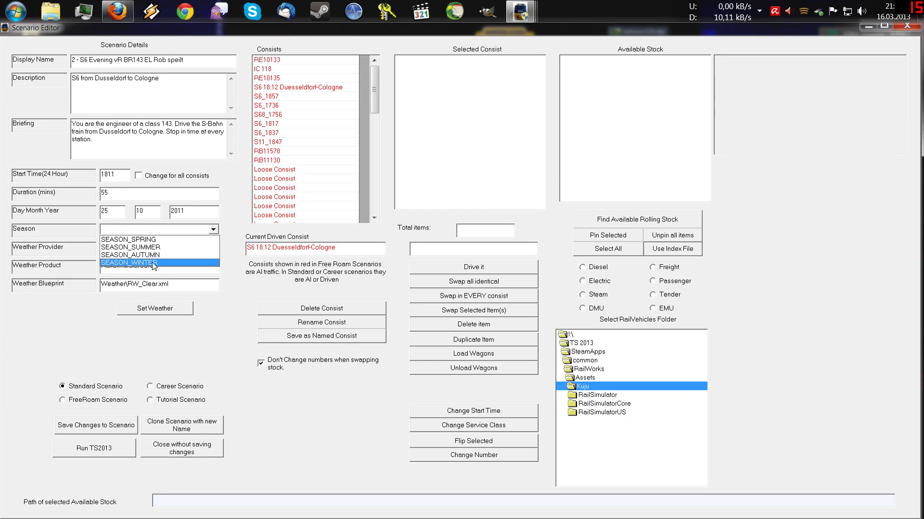
key("Escape")
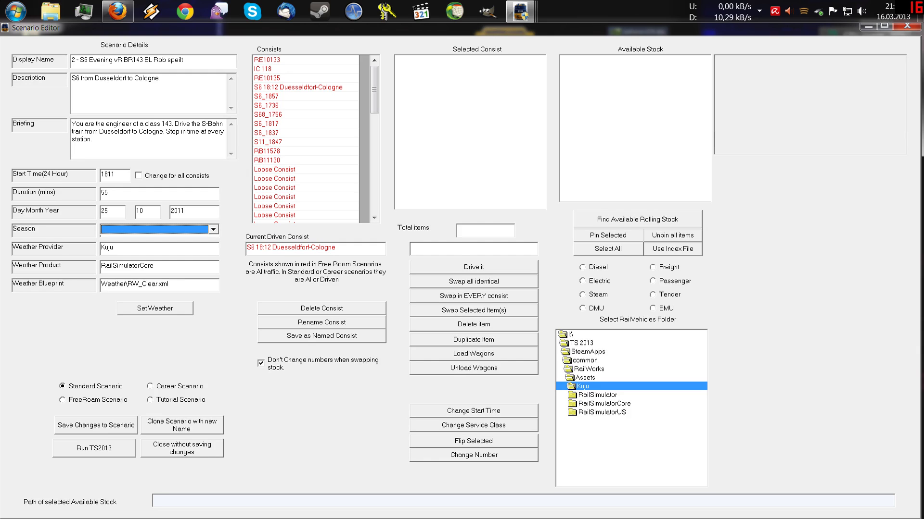
Select the Aerosoft-BR143-VR locomotive in the driven S6 18:12 consist and set the rail vehicles folder to Assets\VirtualRailroads\vR_BR143_SBRE
left_click(319, 89)
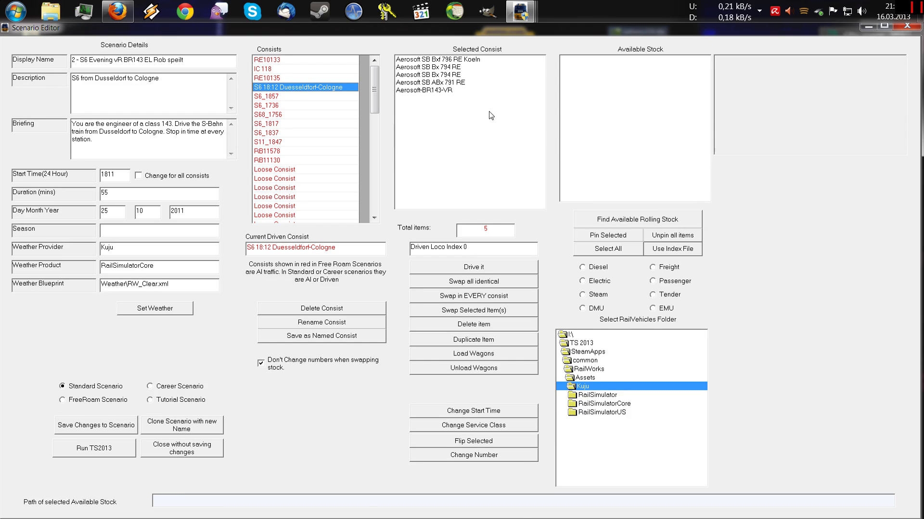
double_click(447, 92)
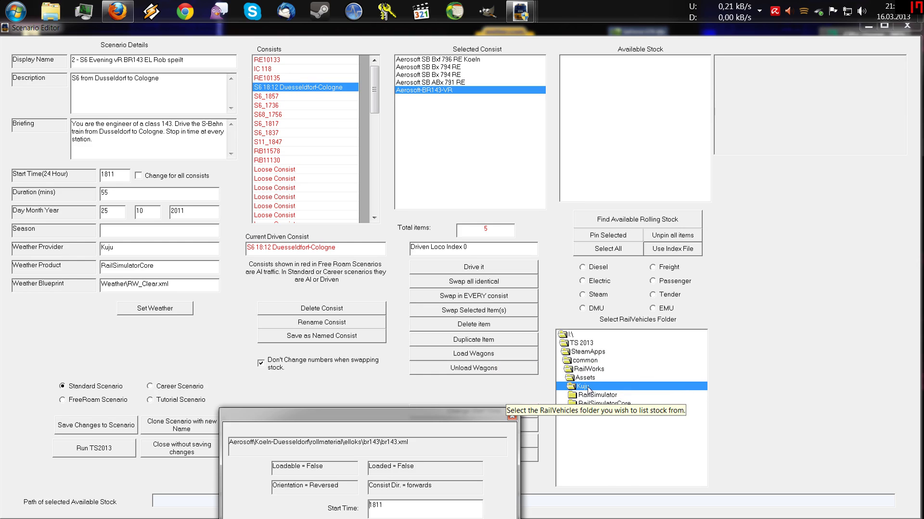
left_click(592, 379)
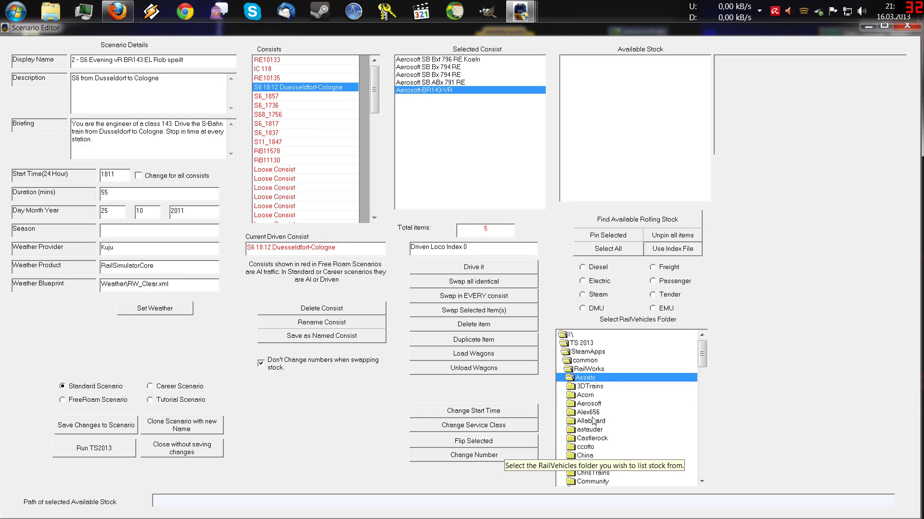
left_click(599, 456)
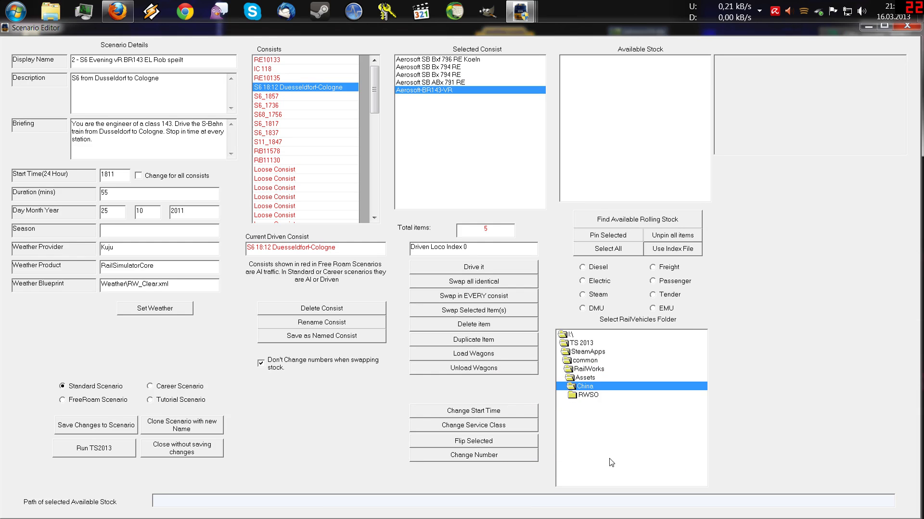
left_click(592, 379)
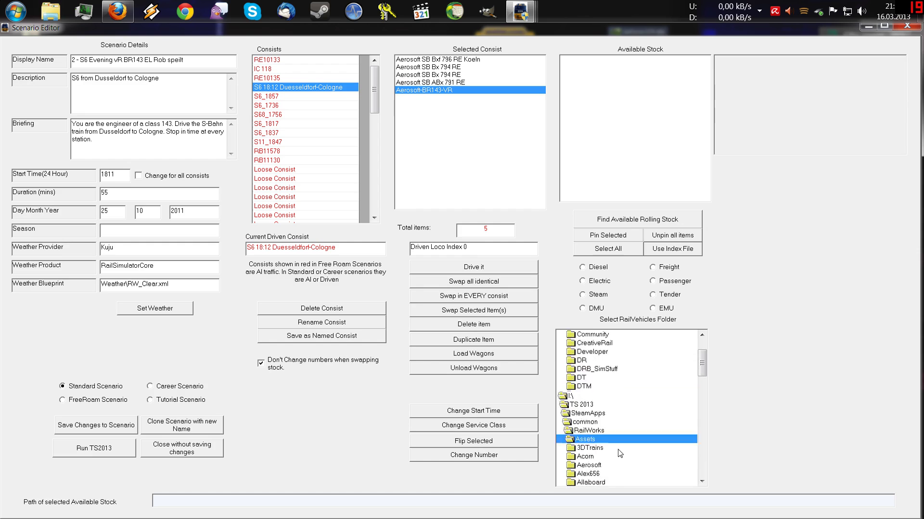
scroll(619, 454, "down", 15)
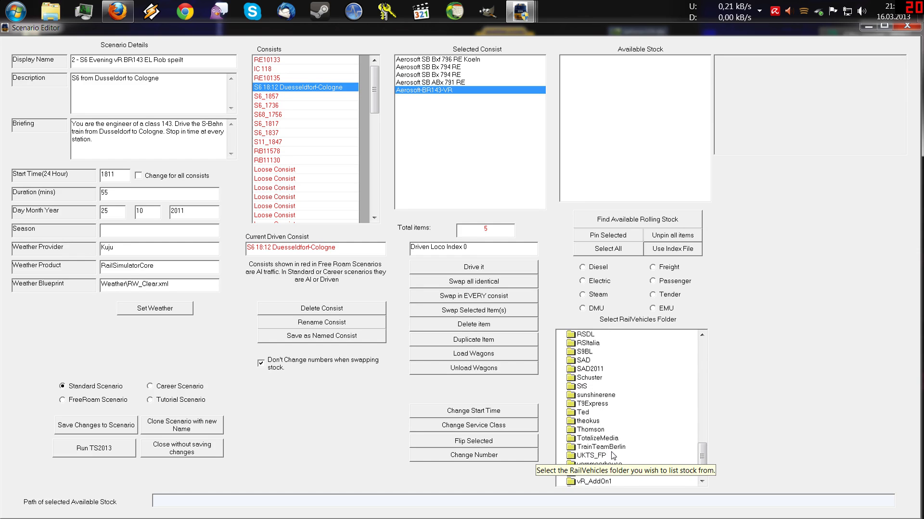
scroll(612, 456, "down", 2)
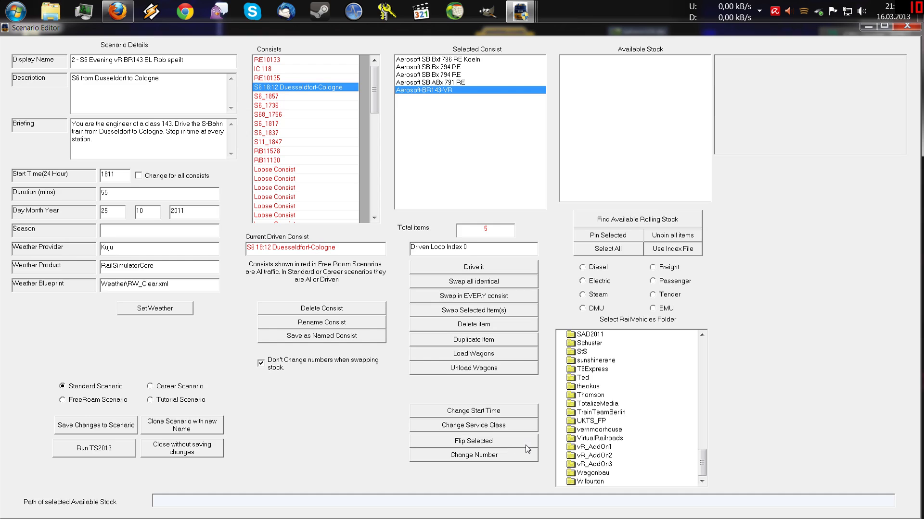
double_click(603, 438)
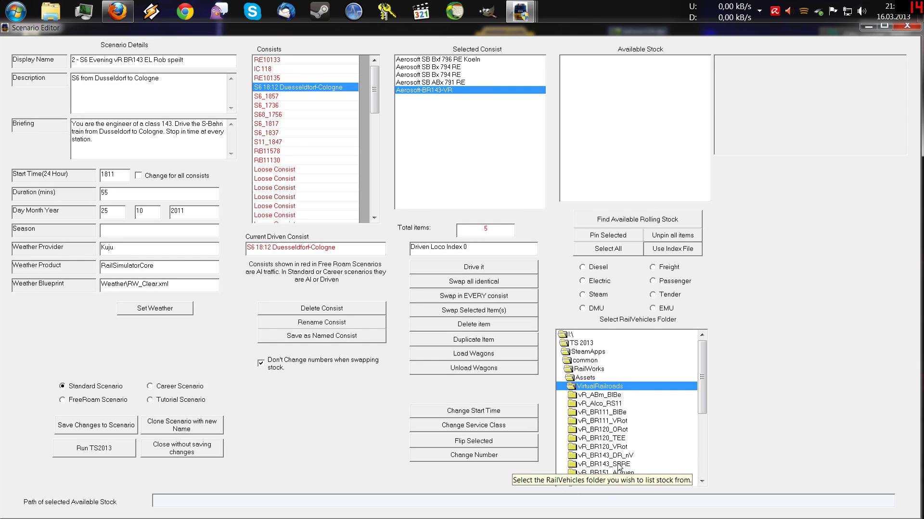
double_click(621, 465)
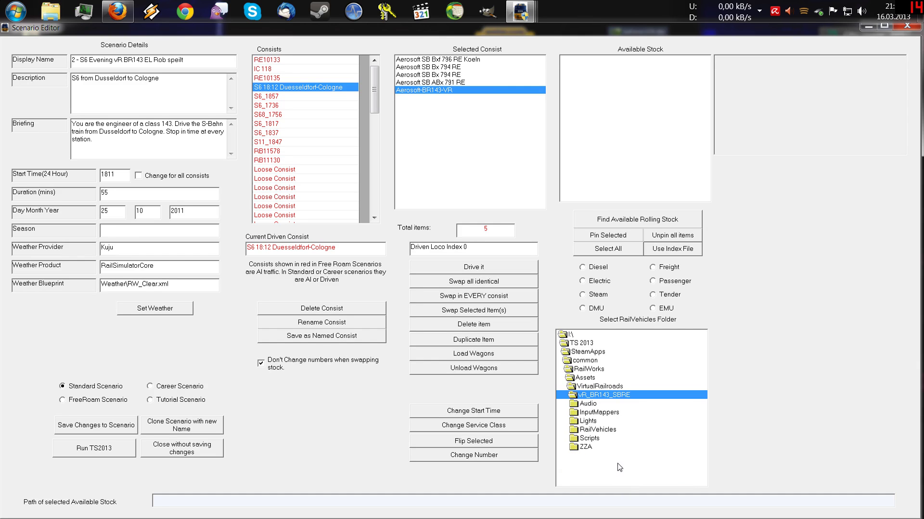
List the electric rolling stock in the chosen folder and swap only the selected locomotive for vR-BR143r-SB RE
left_click(583, 282)
left_click(662, 225)
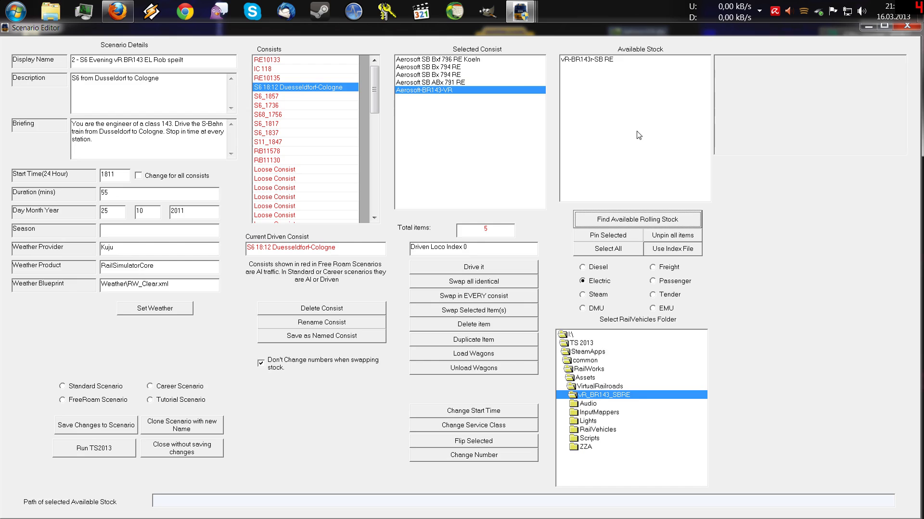
left_click(609, 61)
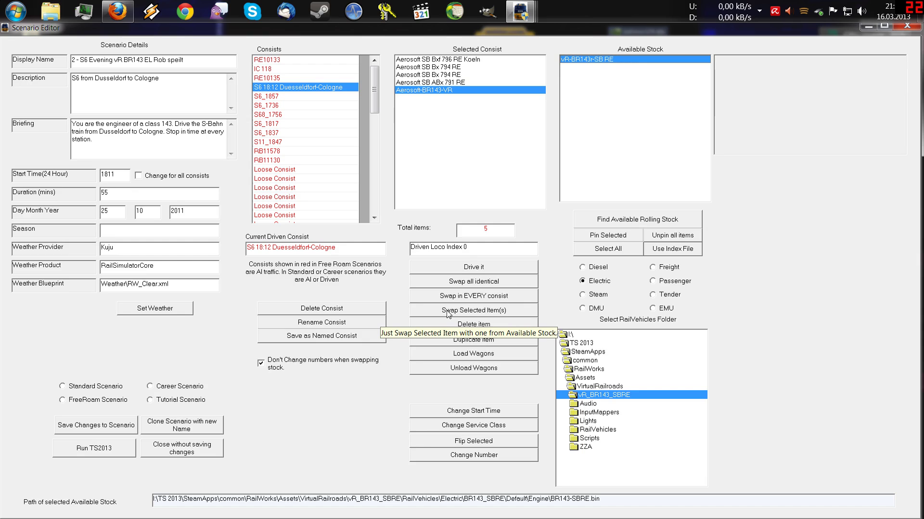
left_click(476, 313)
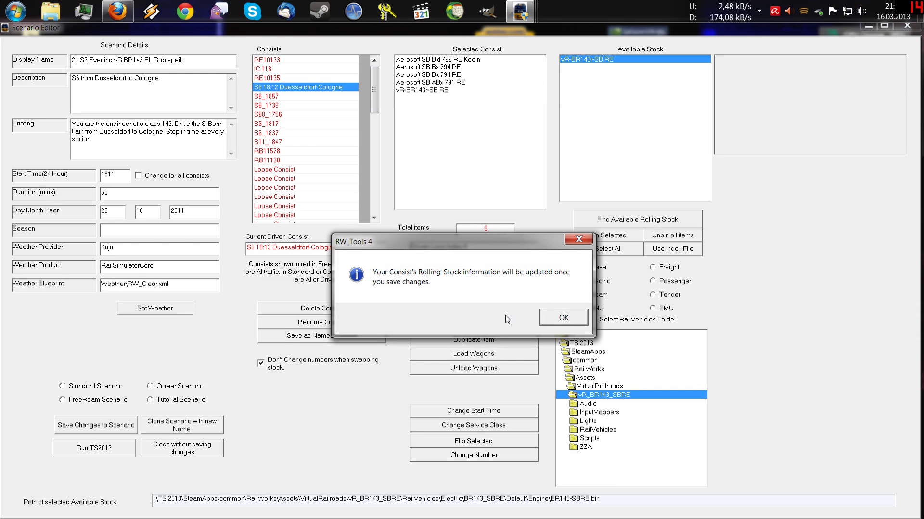
left_click(564, 318)
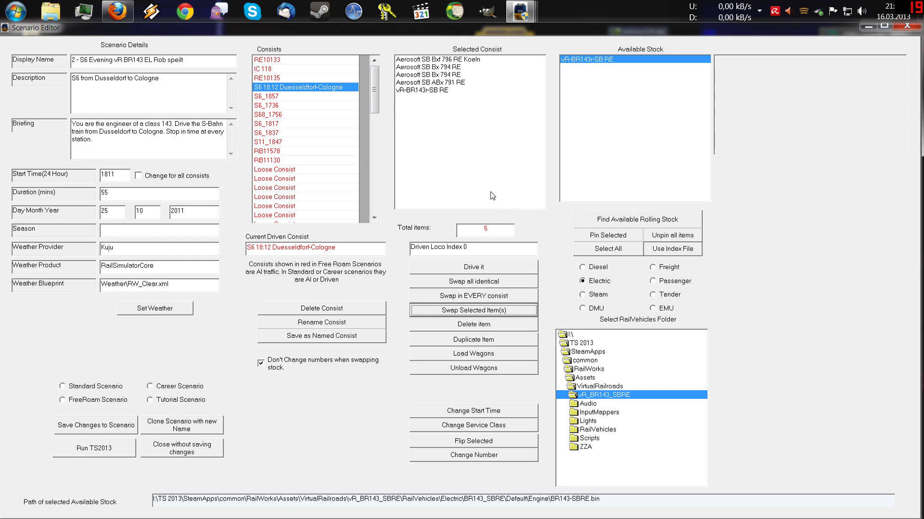
Save the changes to the scenario and close the route and scenario selection
left_click(432, 91)
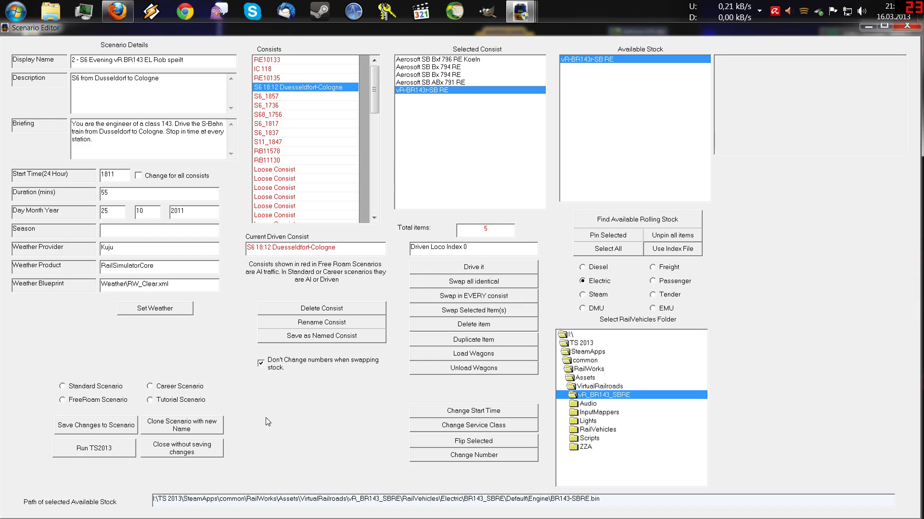
left_click(105, 428)
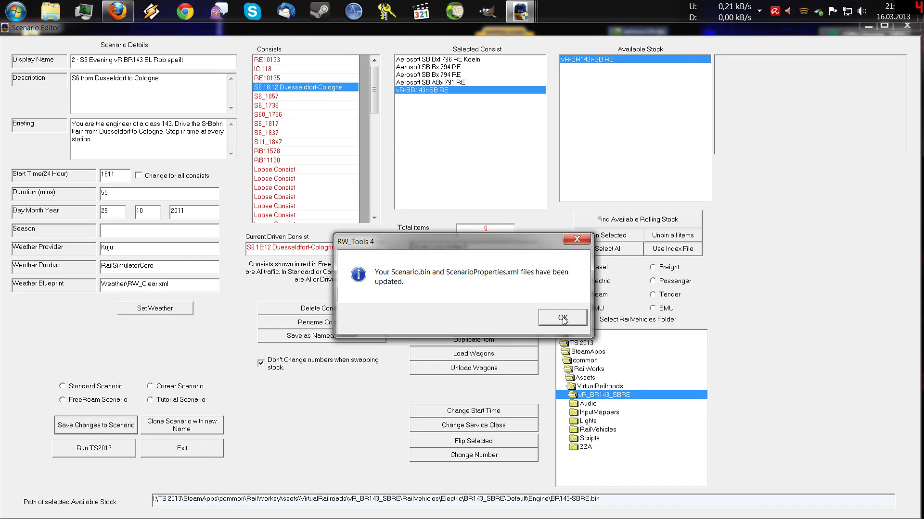
left_click(563, 319)
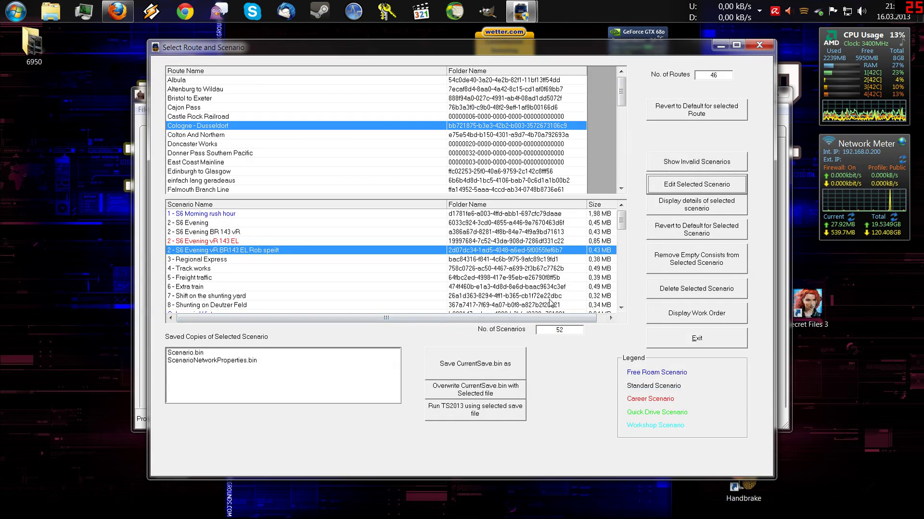
left_click(759, 46)
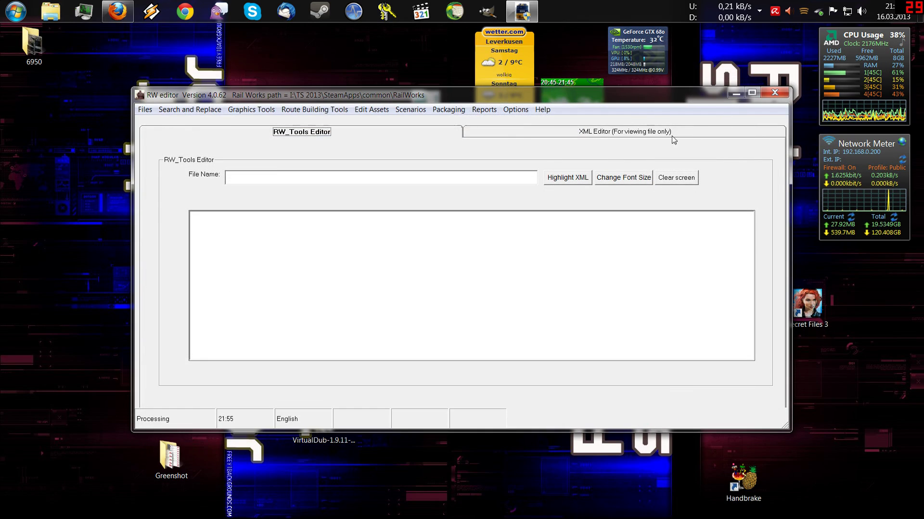
Clear the RailWorks Temp folder by deleting all of its files
left_click(411, 111)
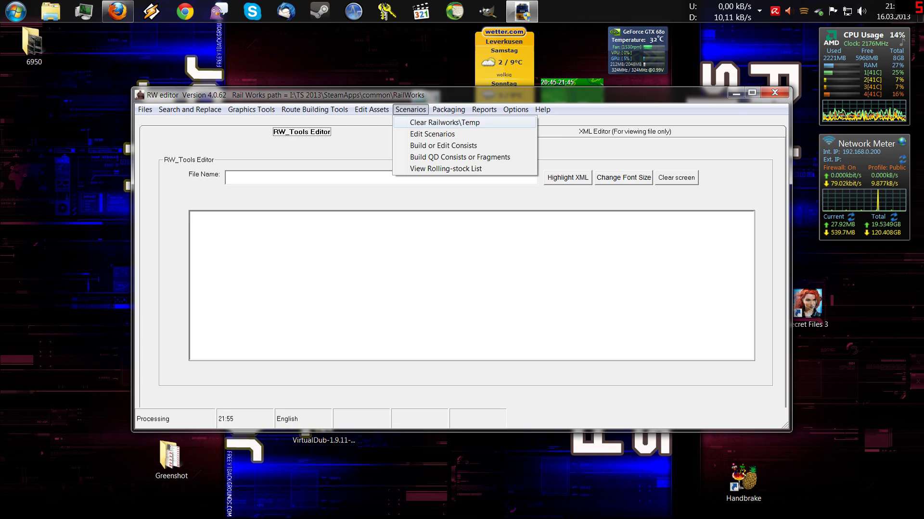
left_click(452, 123)
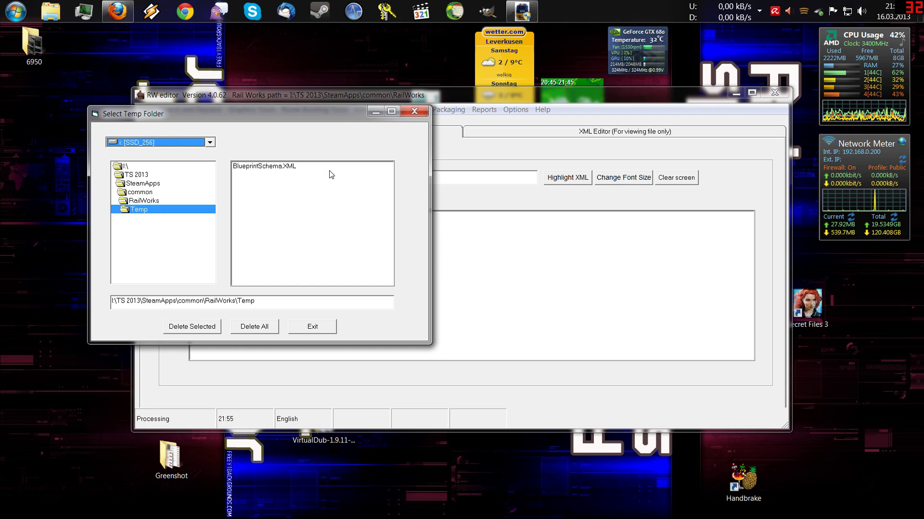
left_click(253, 327)
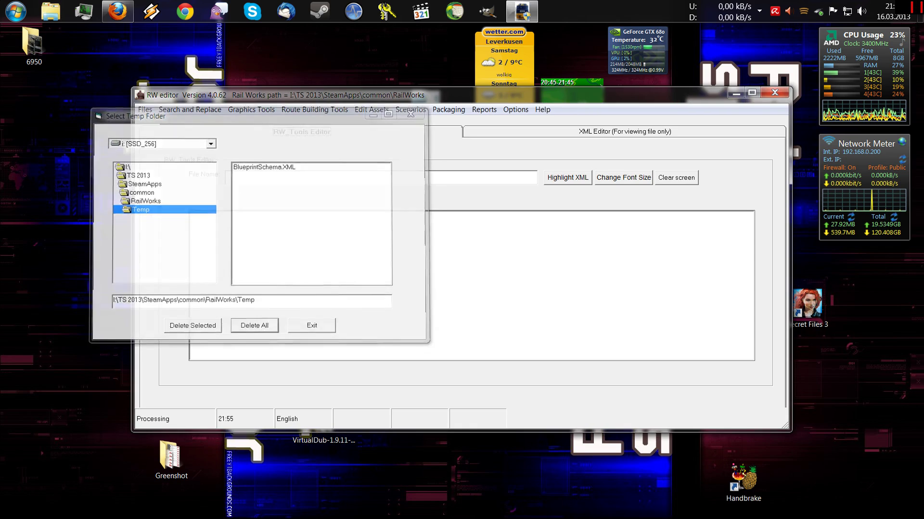